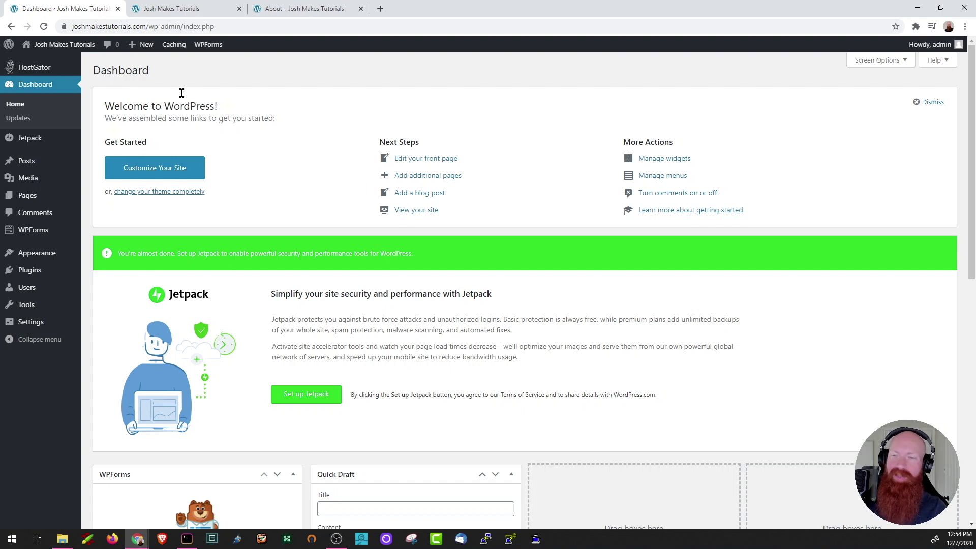
Switch to the tab showing the site's front page, headed 'The New UMoMA Opens its Doors'
click(187, 14)
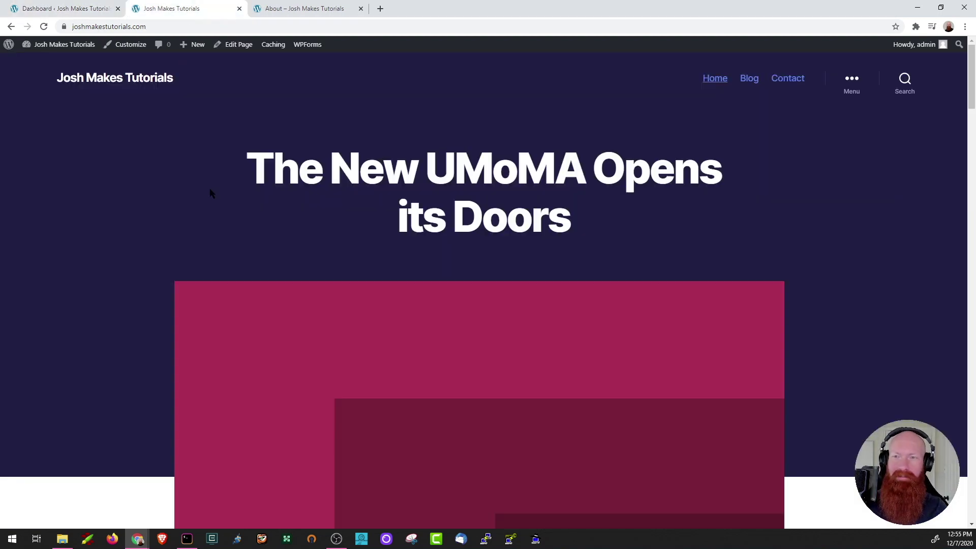
Look over the front page, view the About page tab, then return to the dashboard
scroll(206, 191, down, 10)
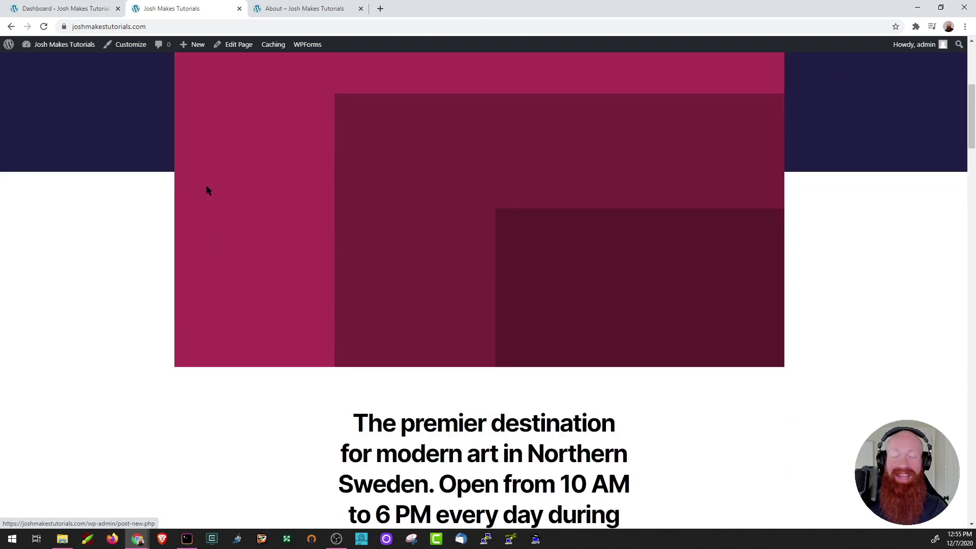
scroll(206, 191, down, 18)
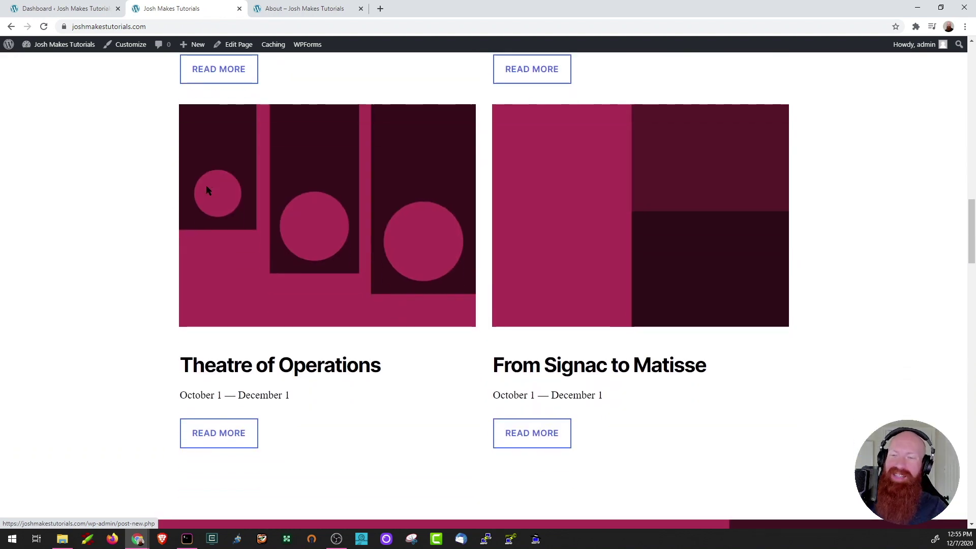
scroll(207, 190, up, 20)
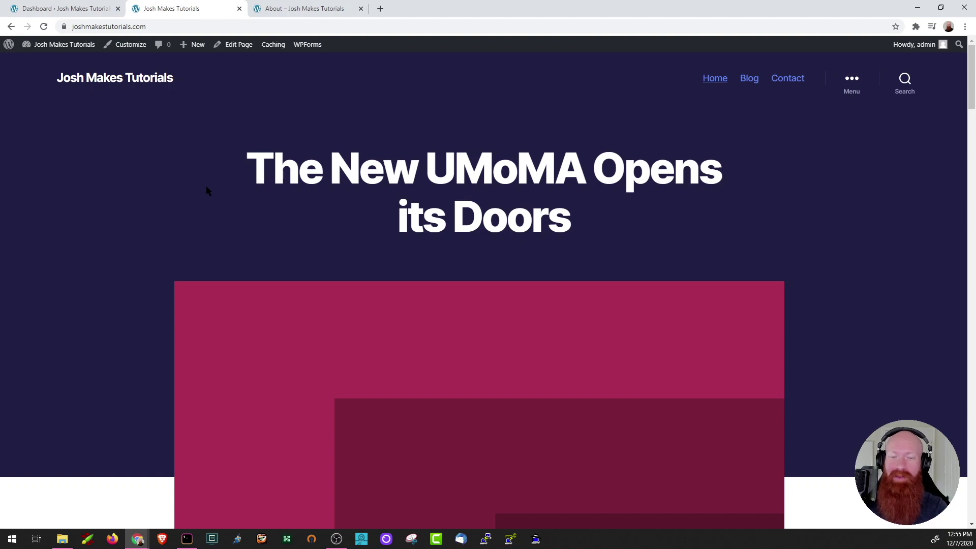
click(320, 9)
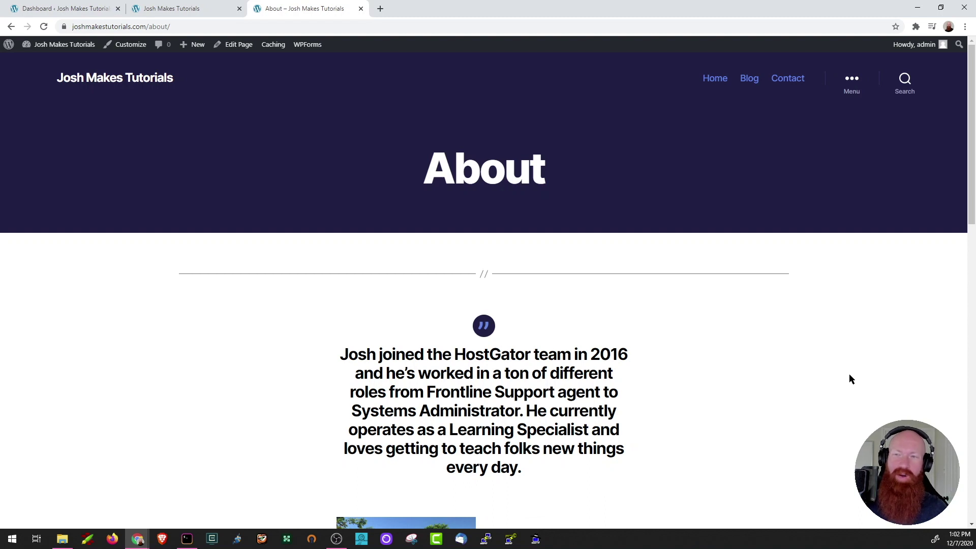
click(66, 8)
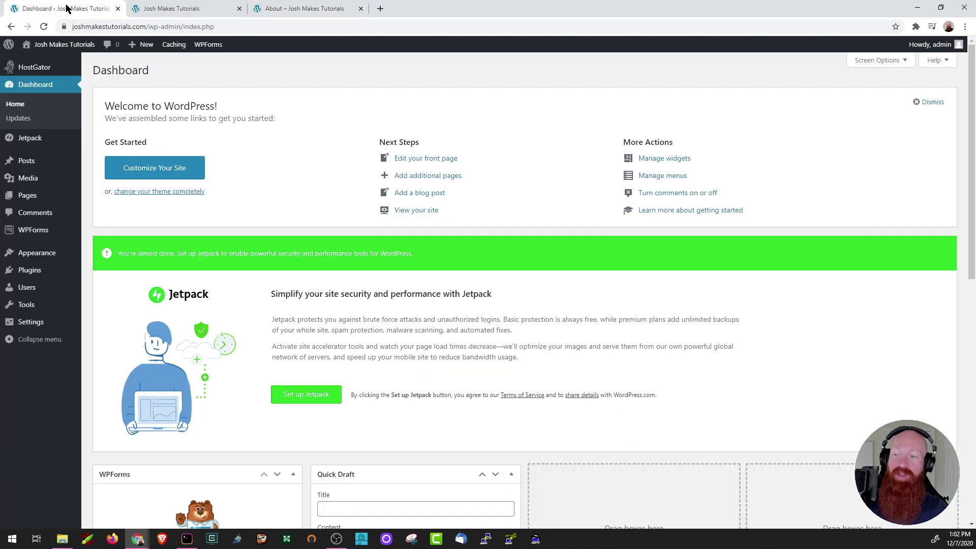
Open Appearance > Menus, showing the Primary menu with Home, Blog and Contact
mouse_move(40, 256)
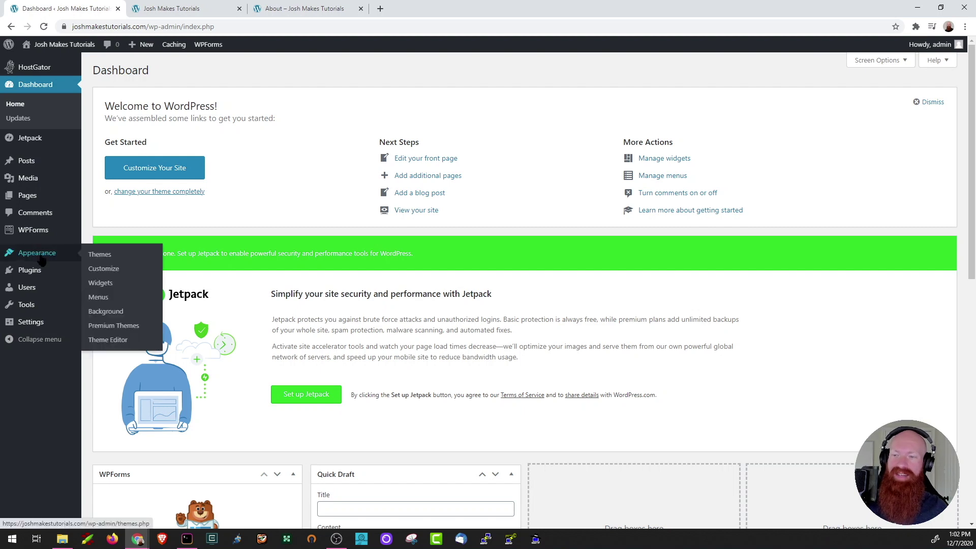
click(111, 300)
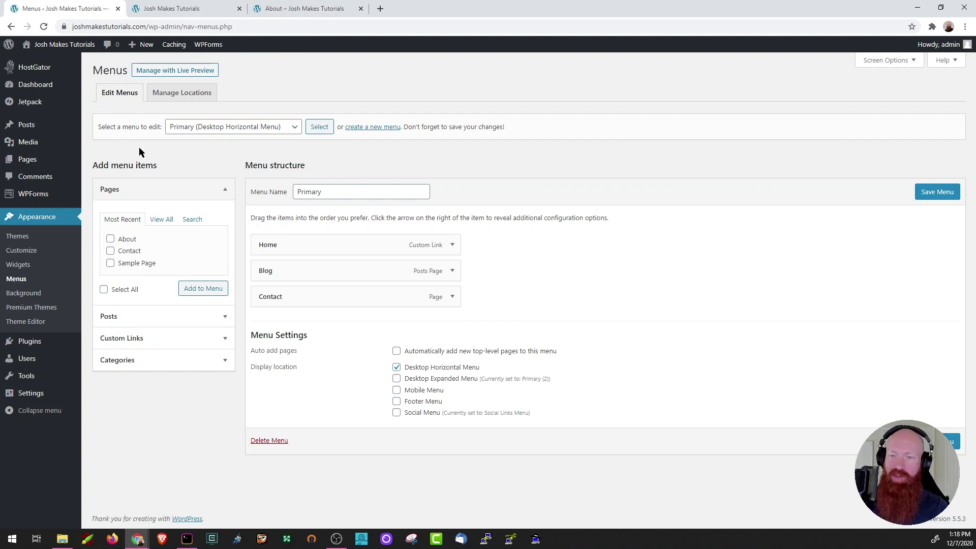
Add the About page to the Primary menu and place it directly below Home
click(110, 240)
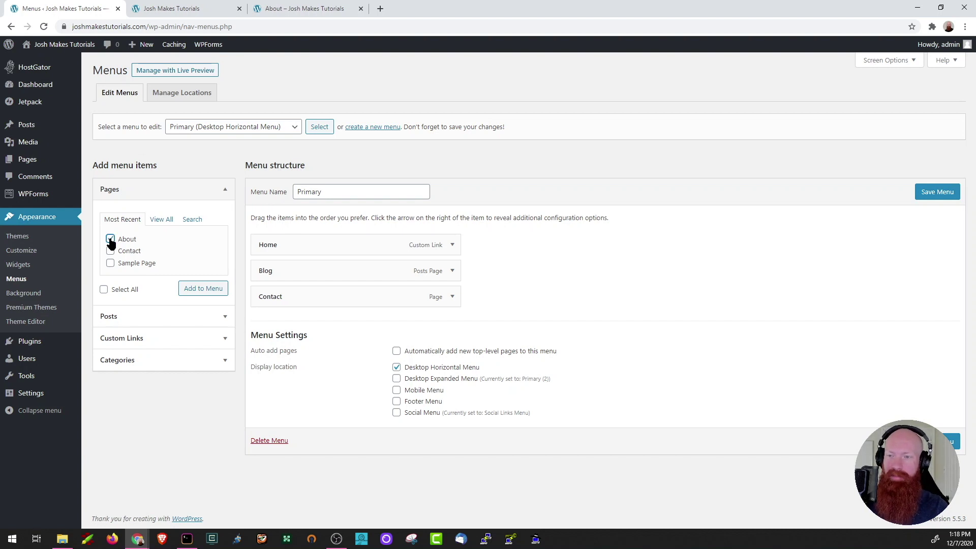
click(213, 289)
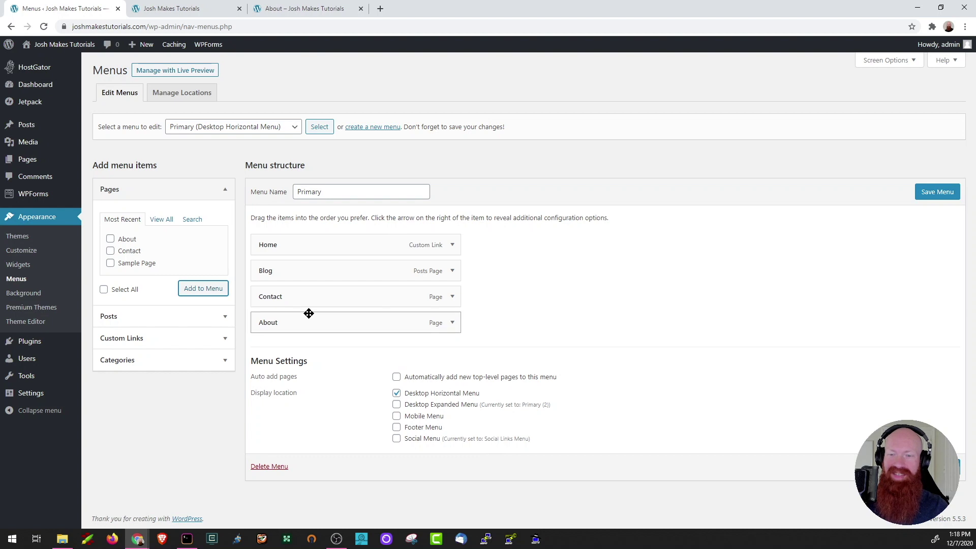
drag(311, 320, 293, 326)
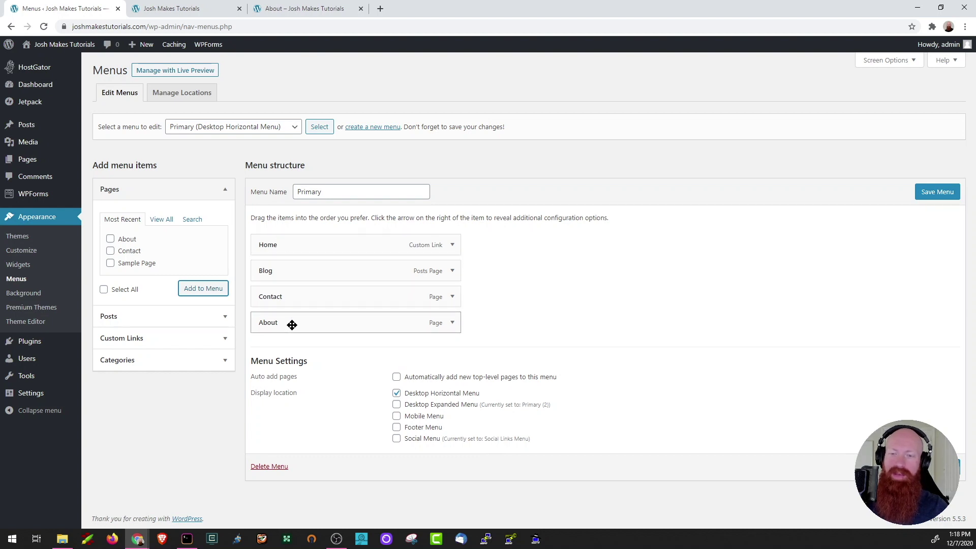
drag(291, 325, 289, 265)
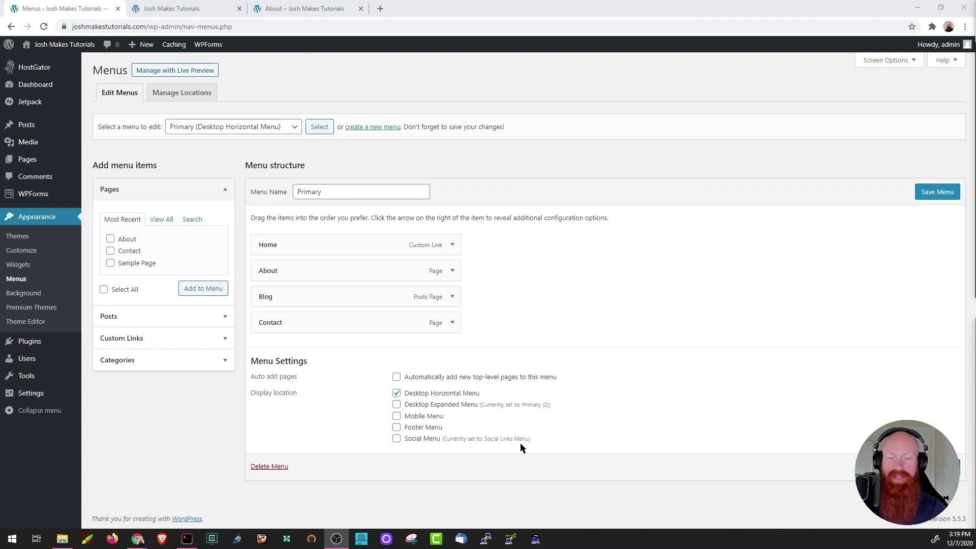
Also assign the menu to Footer Menu, save it, and view the front page
click(397, 429)
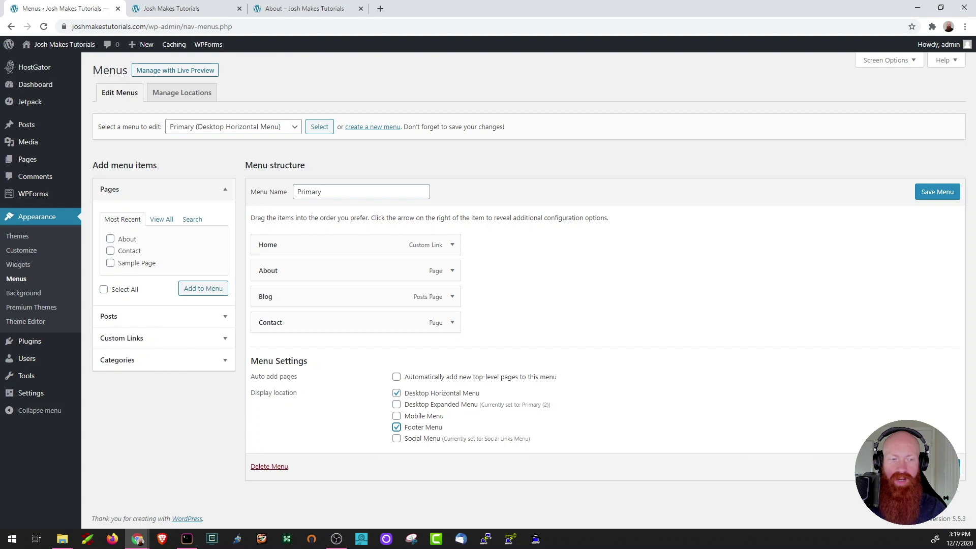
click(937, 466)
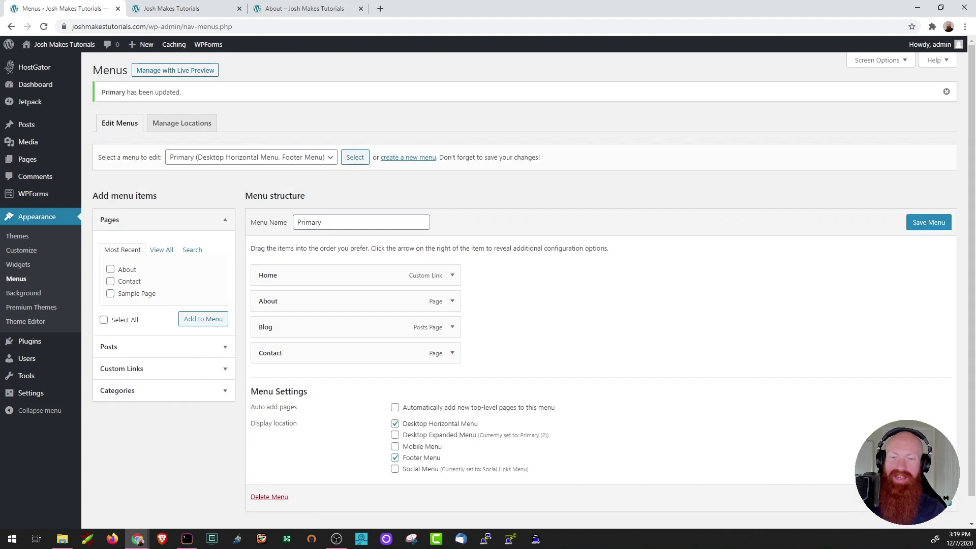
click(185, 9)
key(F5)
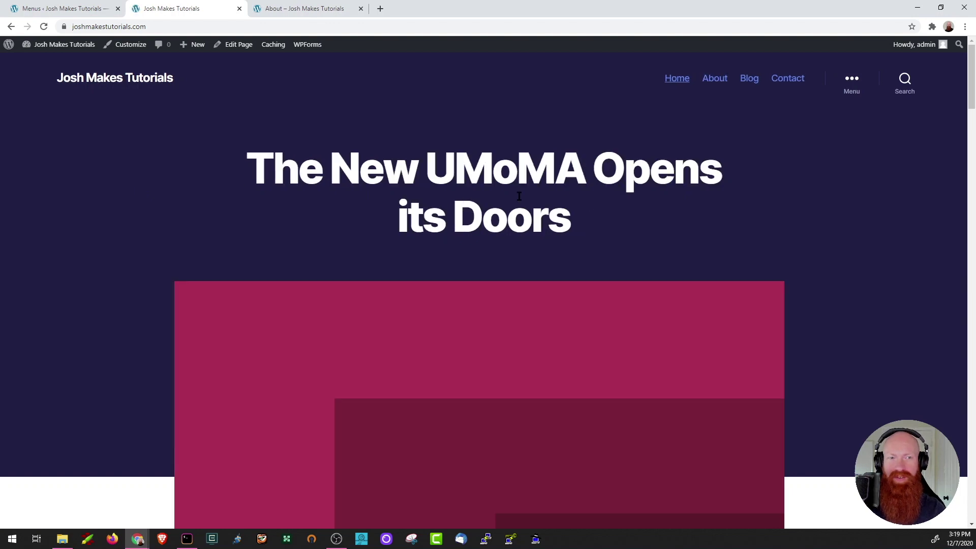
click(719, 84)
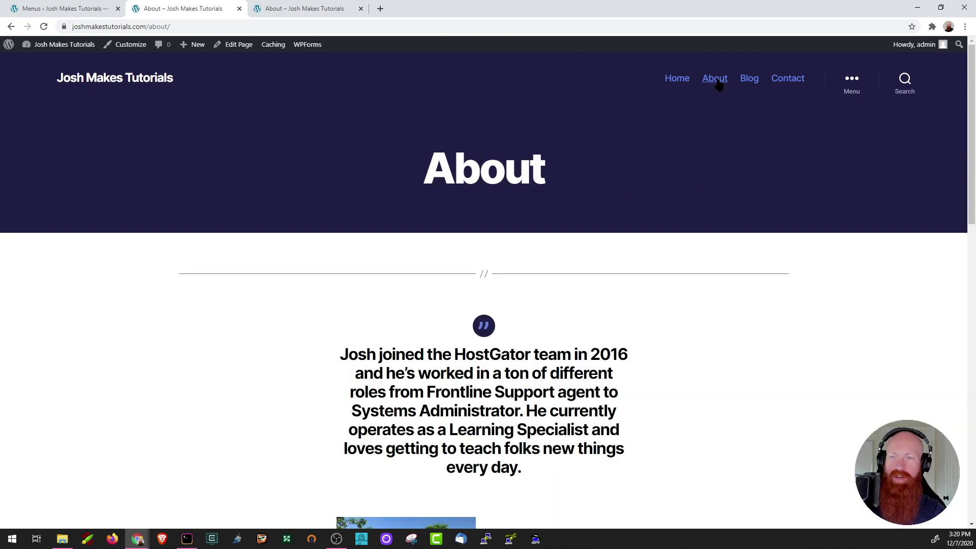
click(67, 9)
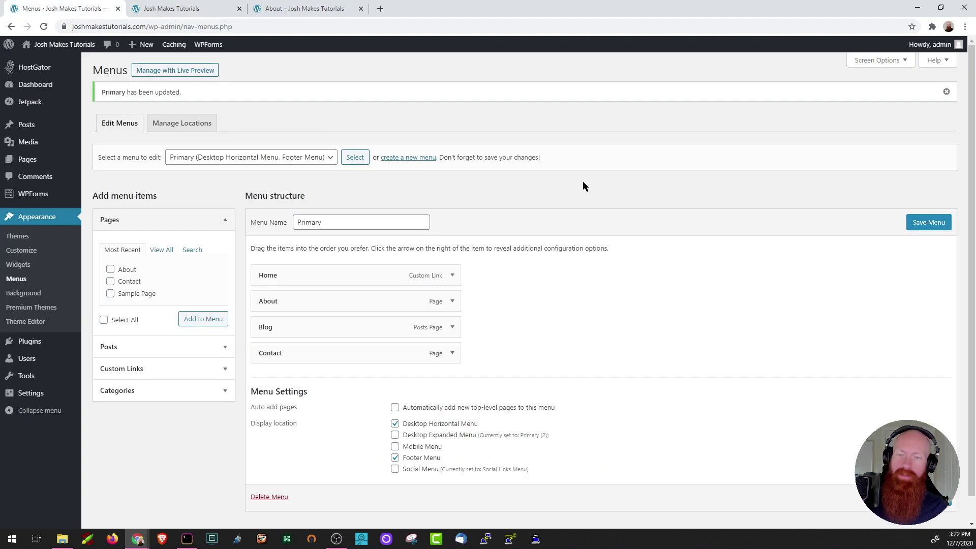
Create a new menu named 'Test Menu 1'
click(410, 157)
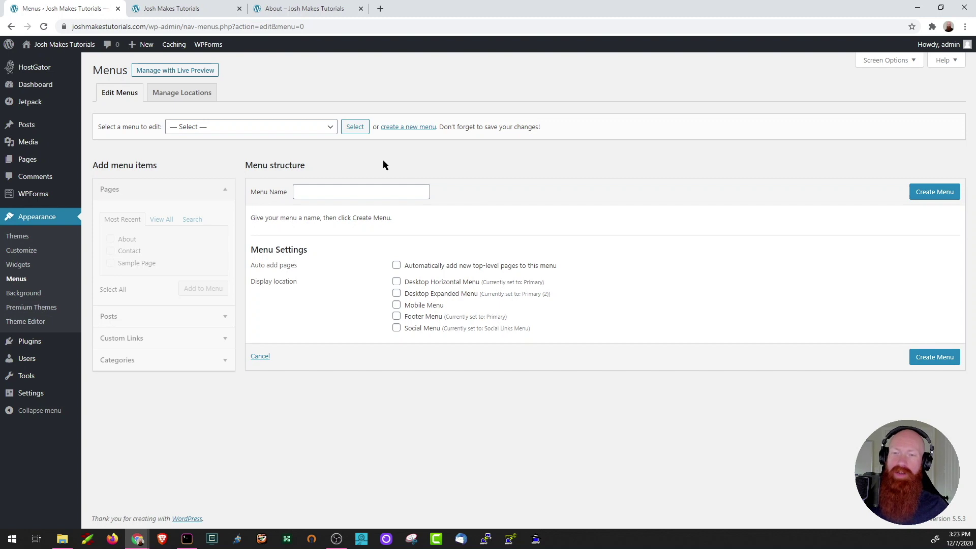
click(316, 192)
text(Test Menu 1)
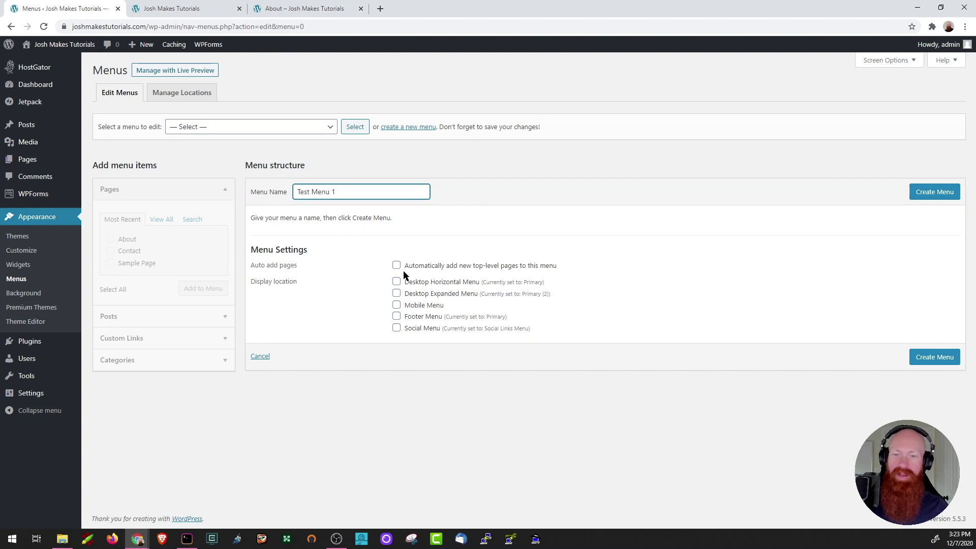
click(926, 193)
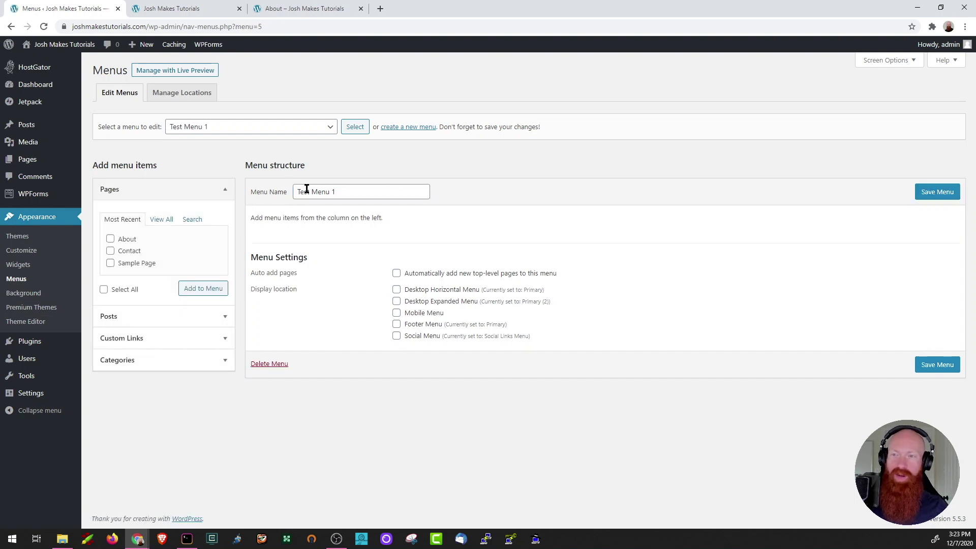
Load the Primary (Desktop Horizontal Menu, Footer Menu) menu for editing
click(234, 131)
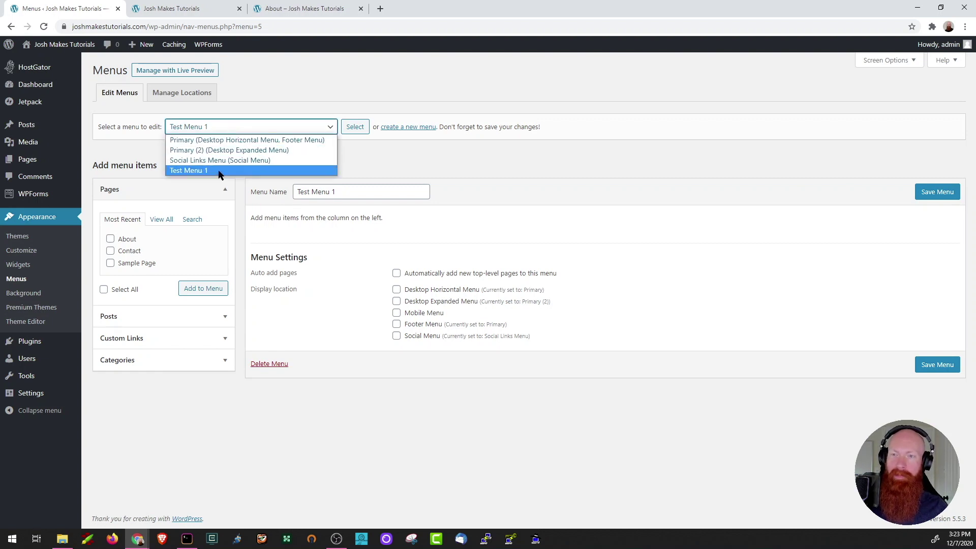
click(217, 145)
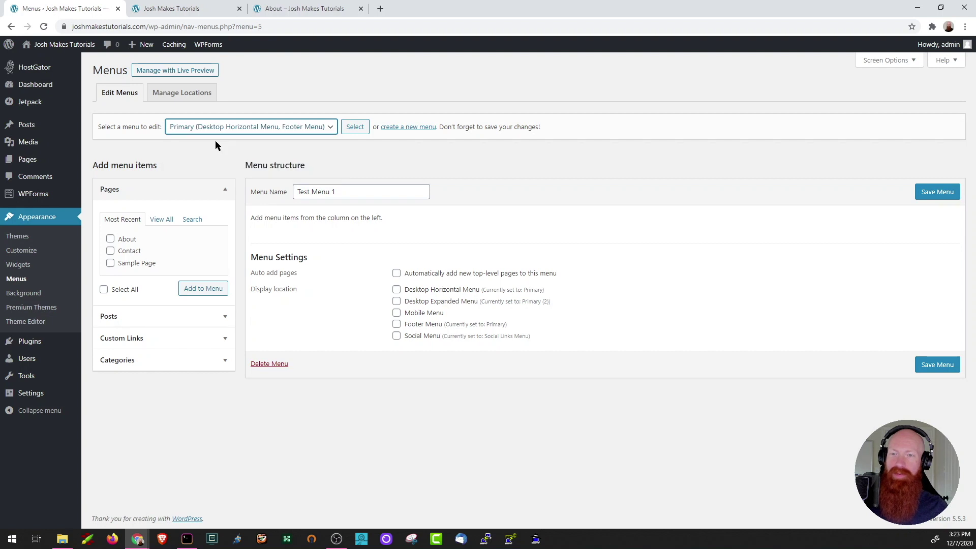
click(354, 127)
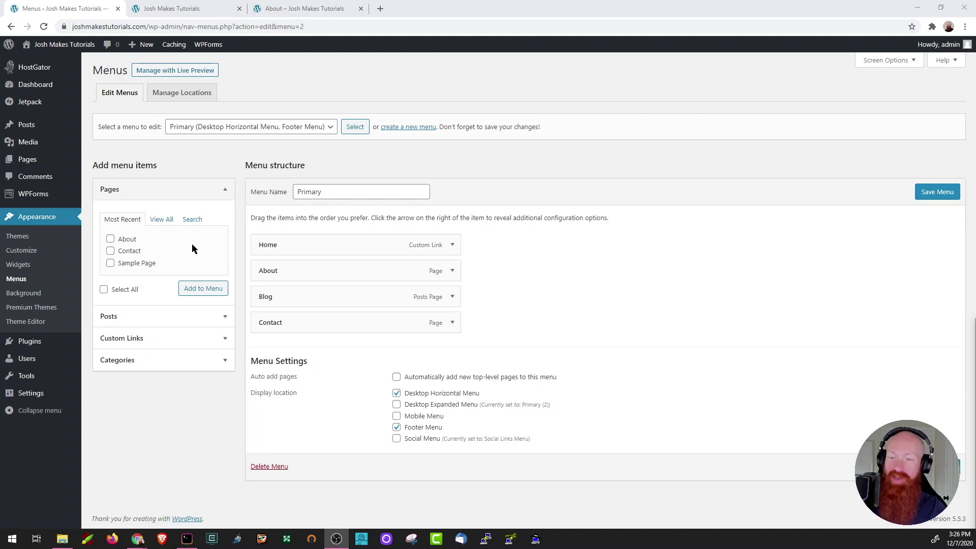
Expand the Posts and Custom Links panels, then go to Appearance > Widgets
click(226, 320)
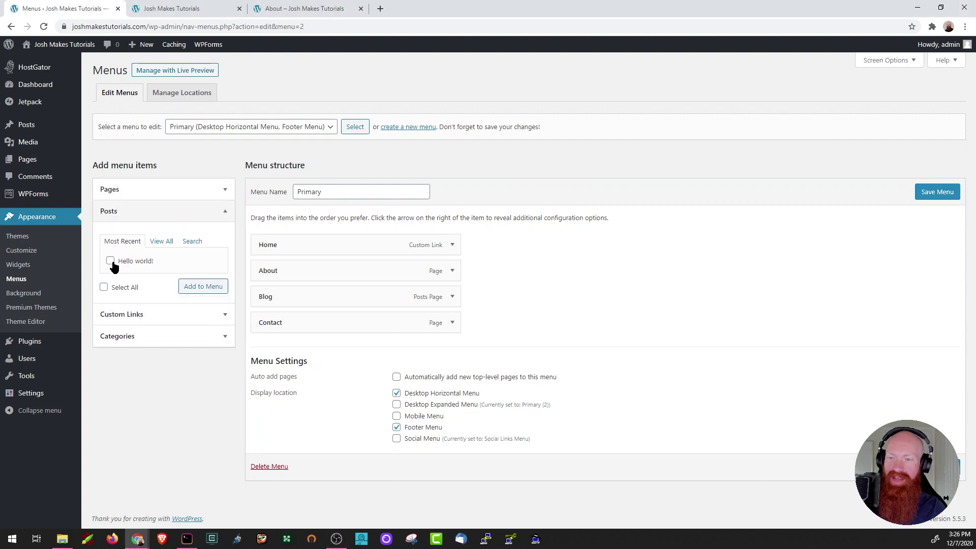
click(224, 318)
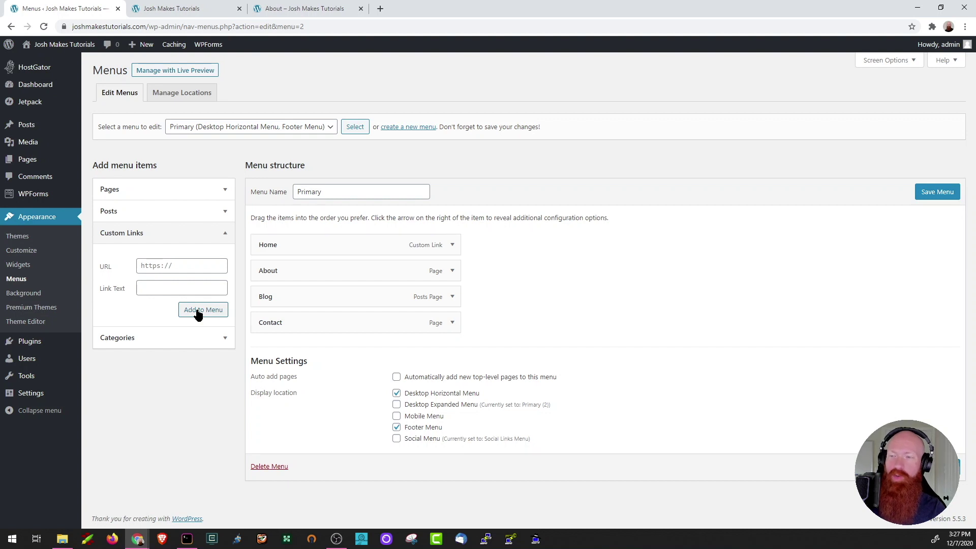
click(16, 268)
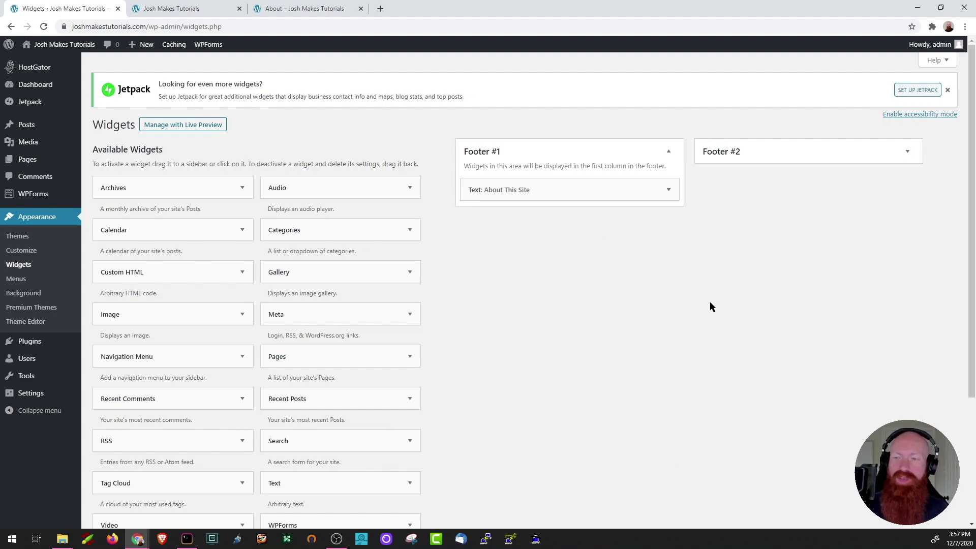
Add a Calendar widget to Footer #1 and expand that area's text widget
click(242, 230)
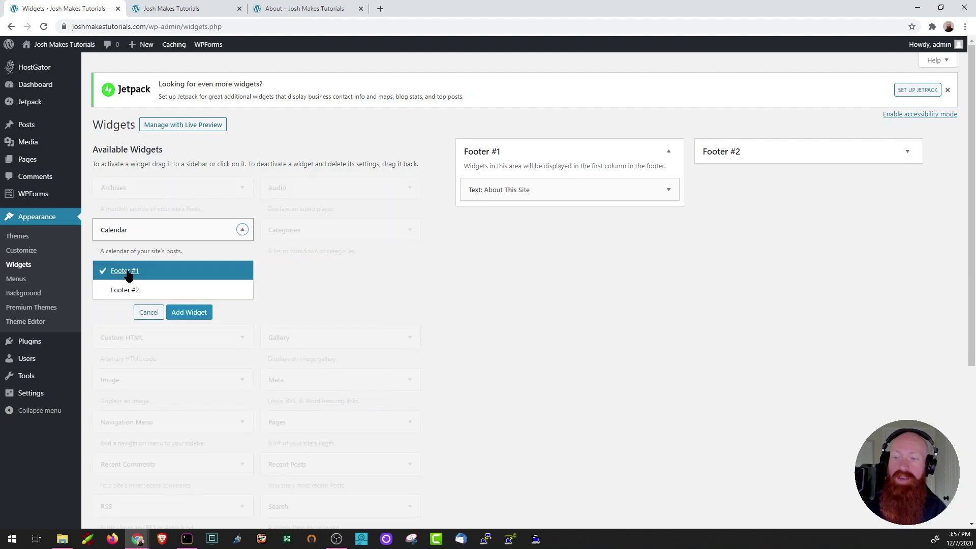
click(154, 277)
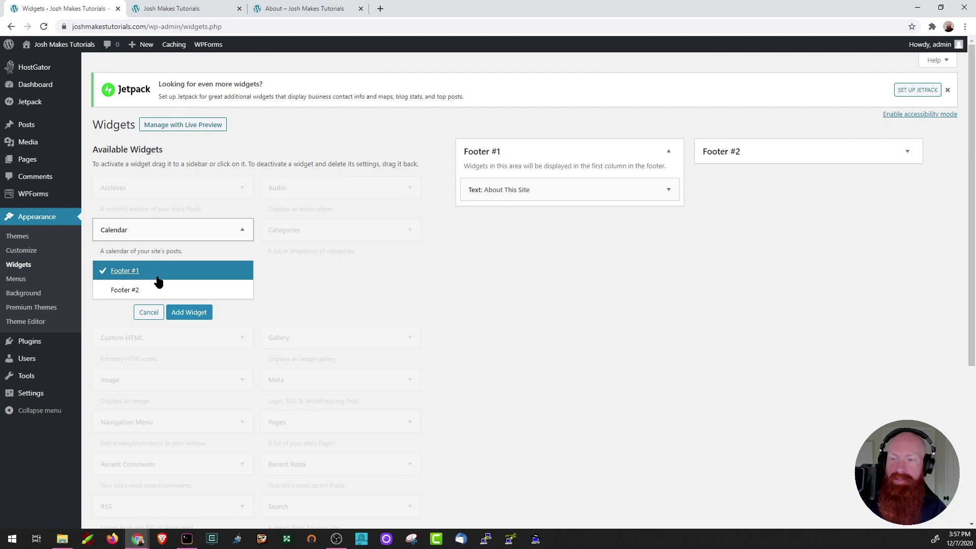
click(189, 312)
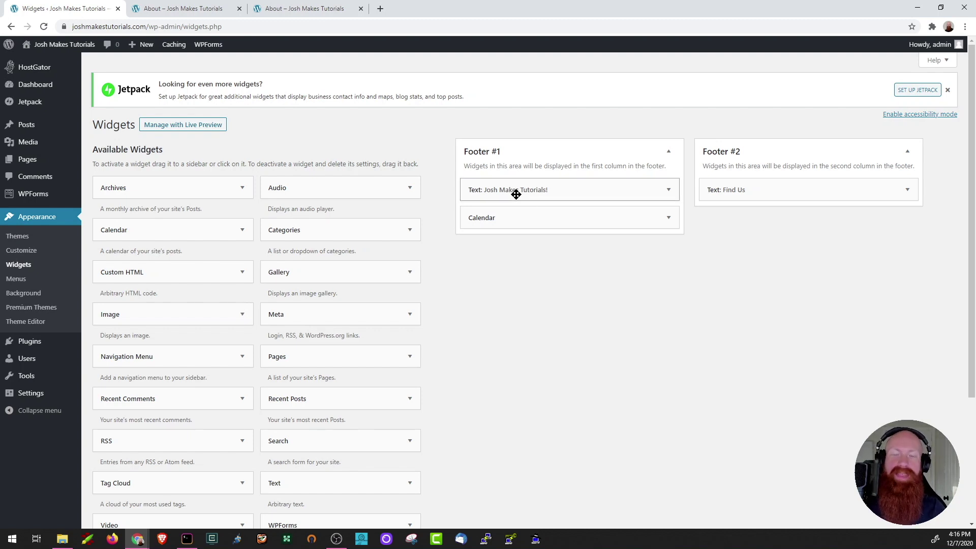
click(669, 191)
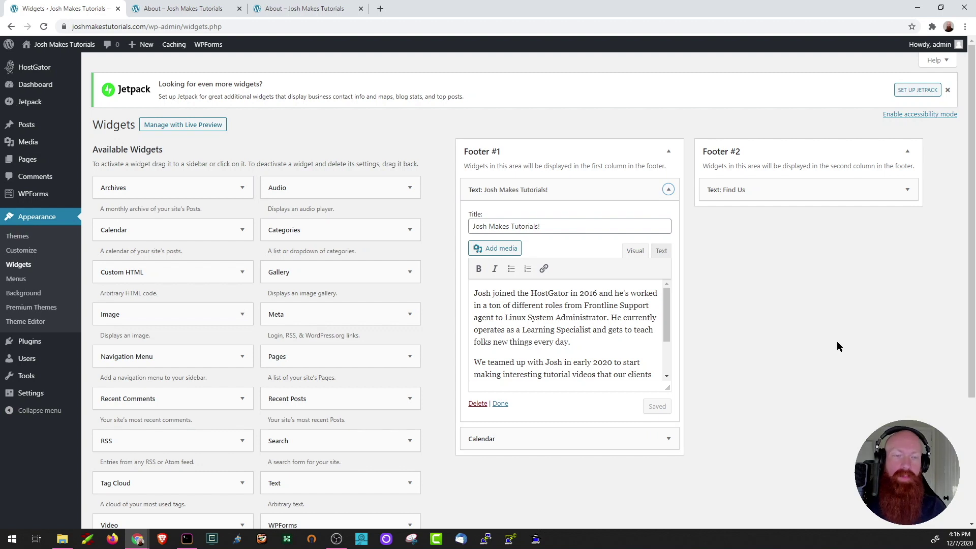
Expand the Footer #2 Find Us widget and read its address, hours, phone and map
click(907, 190)
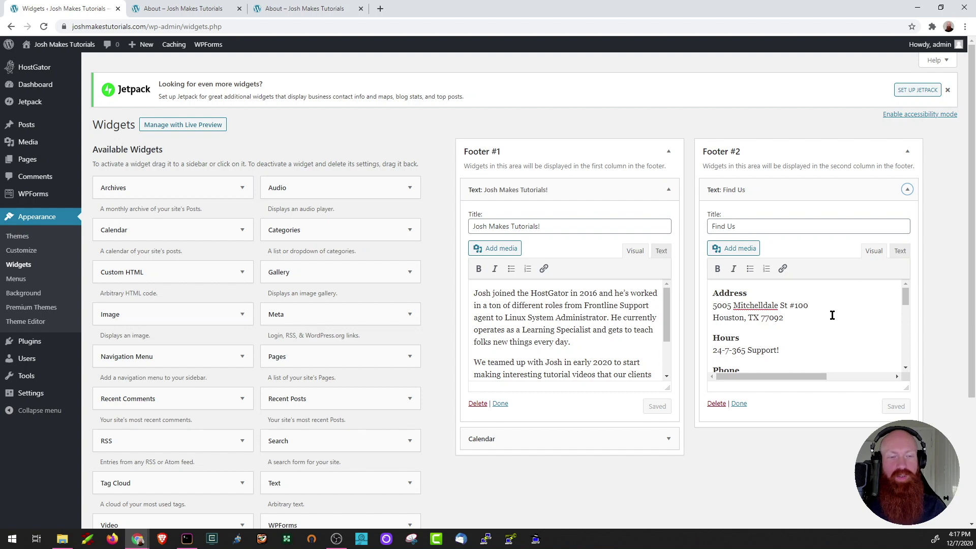
scroll(832, 315, down, 1)
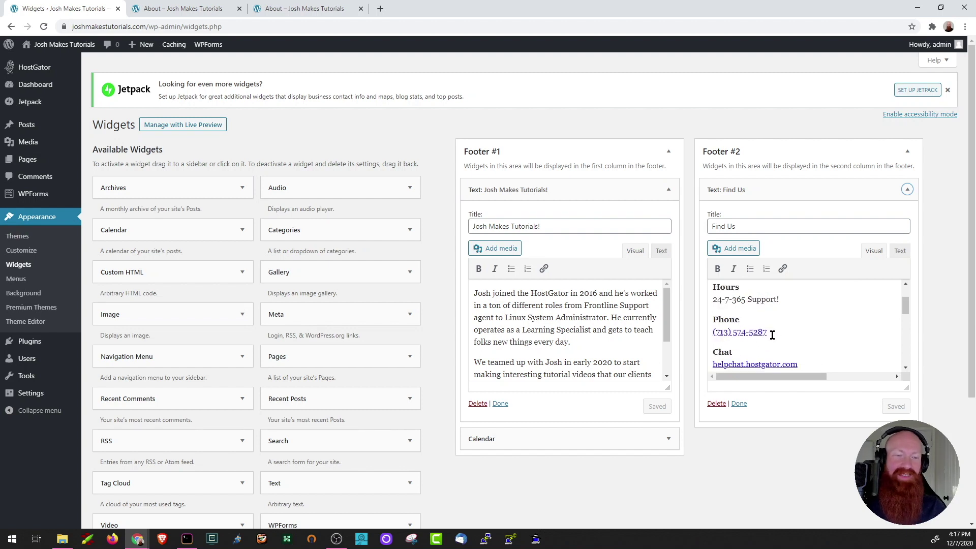
scroll(774, 359, down, 3)
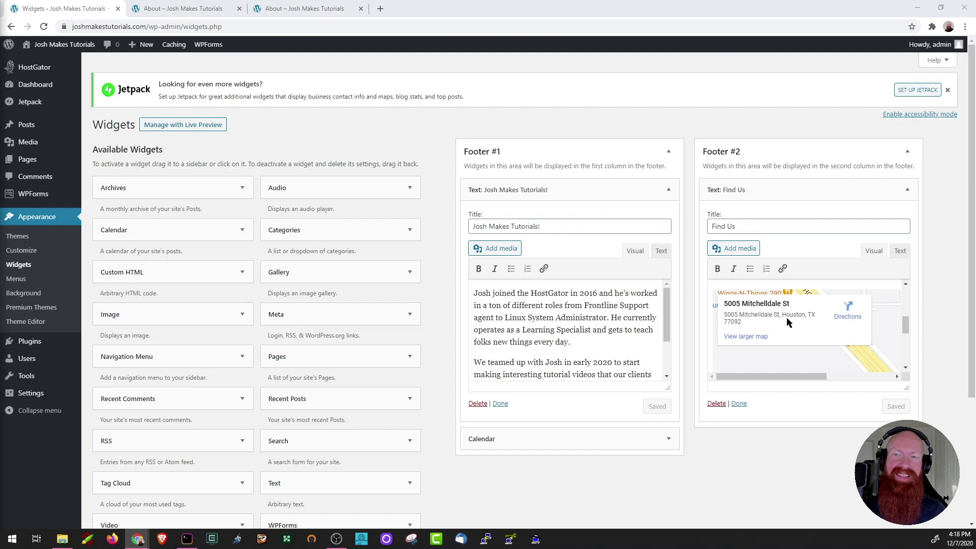
Reload the About page and scroll to its footer's bio, December 2020 calendar and map
click(186, 10)
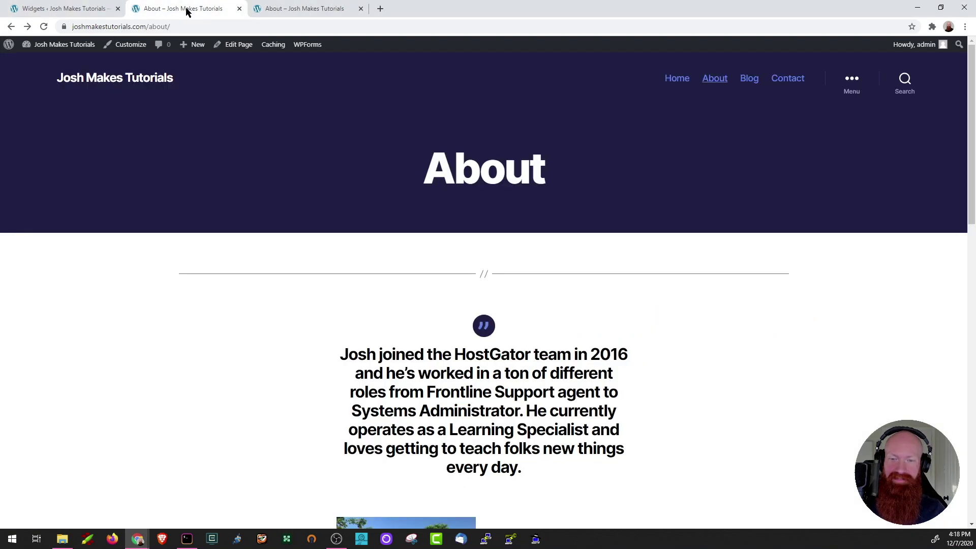
scroll(653, 362, down, 10)
scroll(652, 362, down, 6)
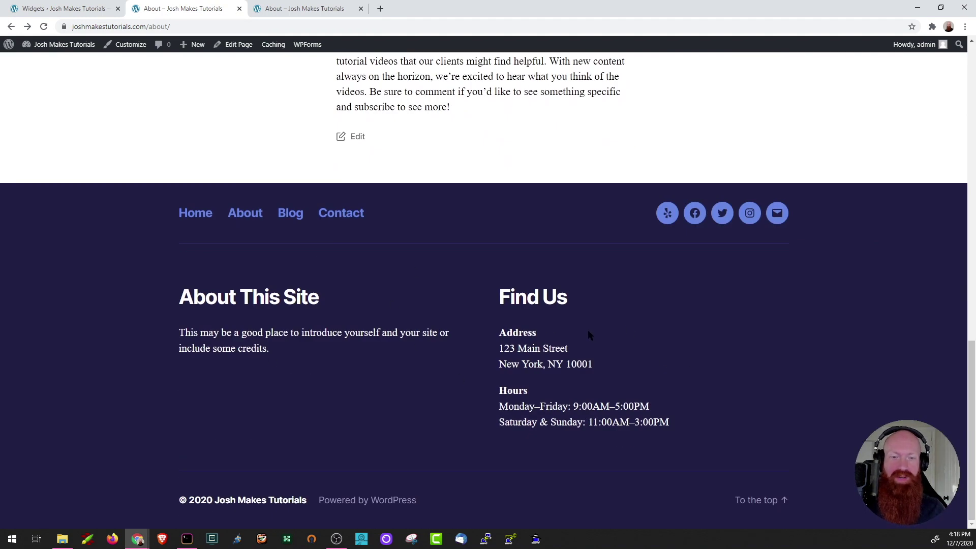
key(F5)
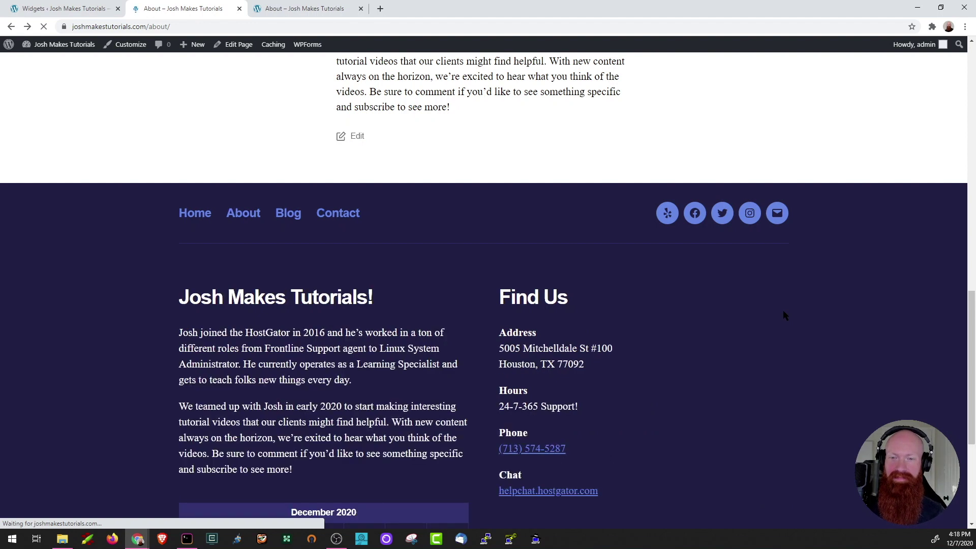
scroll(783, 315, down, 4)
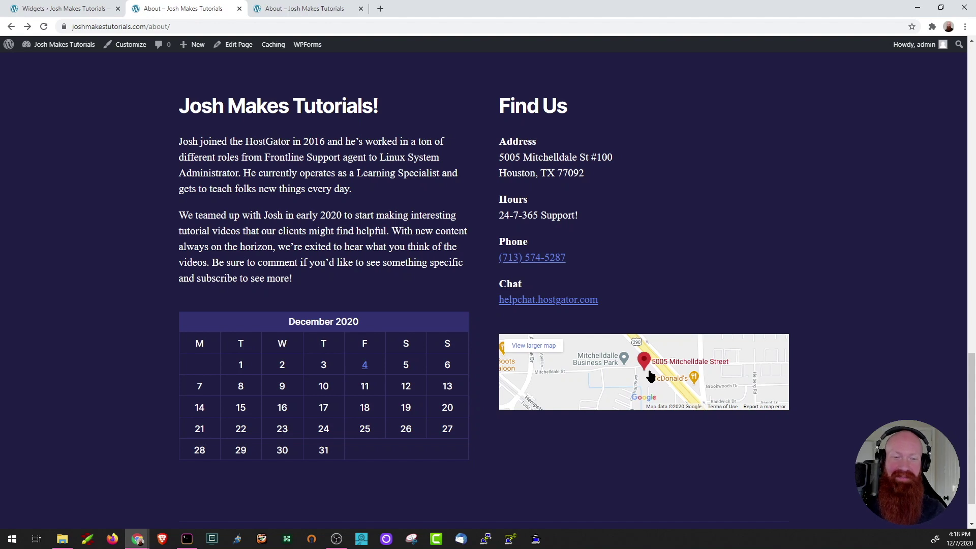
Return to the Widgets tab showing the Footer #1 and Footer #2 widgets
click(55, 12)
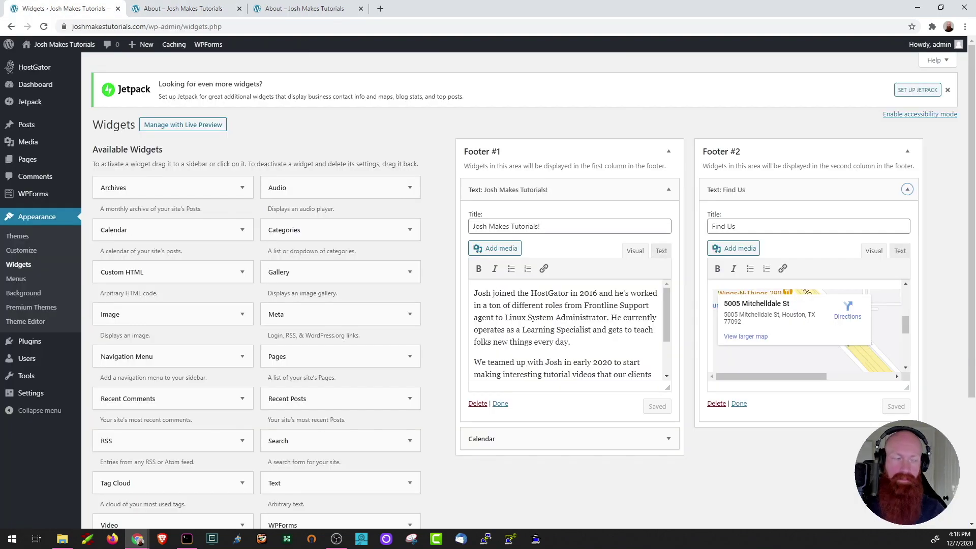